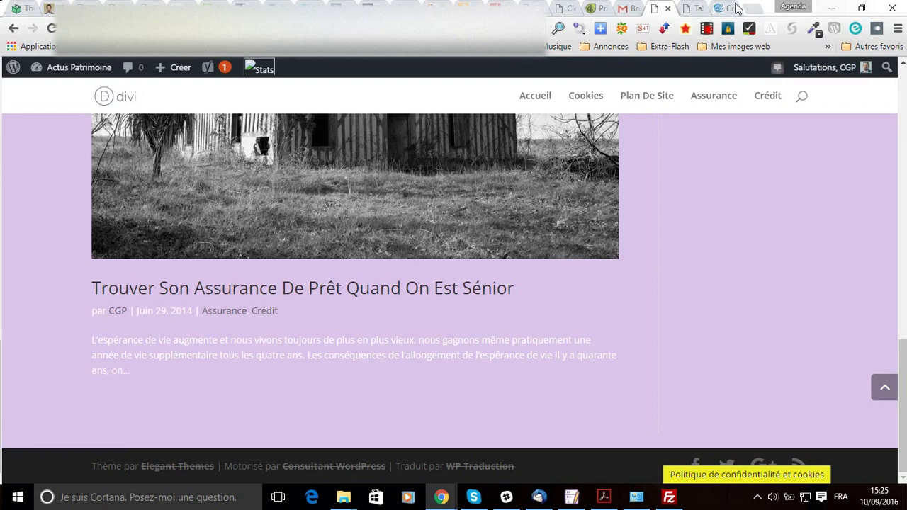
# - Open the theme customizer from the WordPress dashboard and go to the footer's "Barre inférieure" settings
pyautogui.click(693, 7)
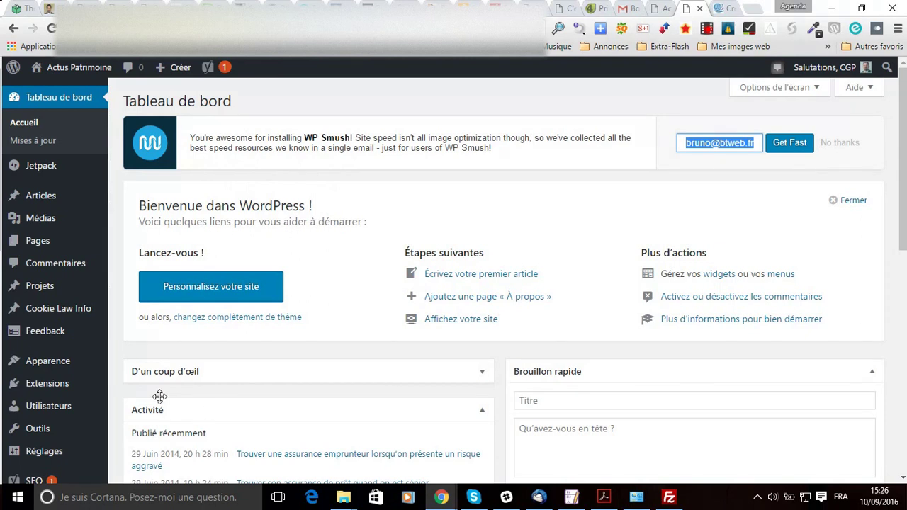
pyautogui.moveTo(50, 364)
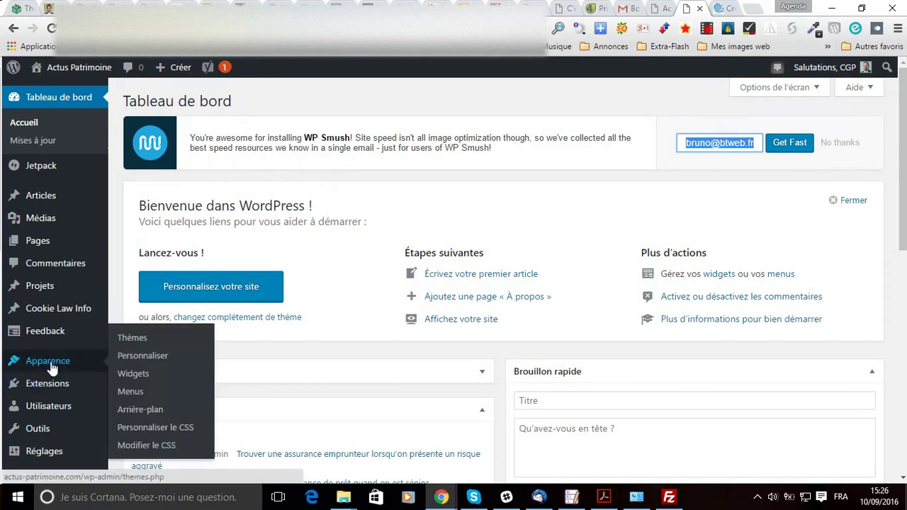
pyautogui.click(150, 357)
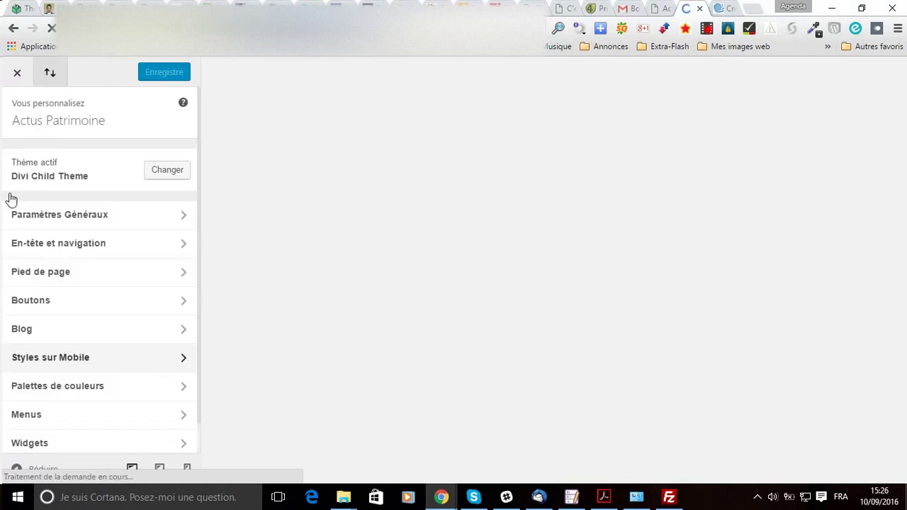
pyautogui.click(24, 277)
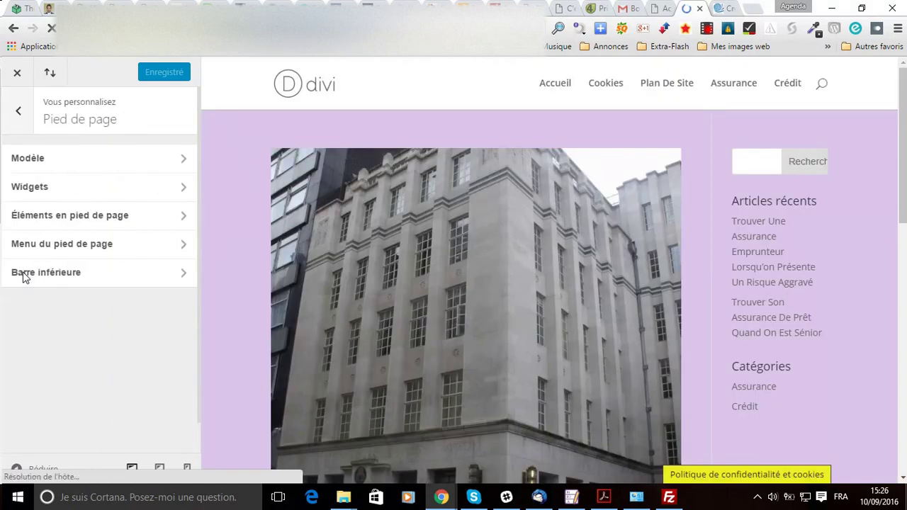
pyautogui.click(62, 279)
# - Review the bottom bar options and compare the footer credits in the preview with those on the live site
pyautogui.scroll(-2, 56, 281)
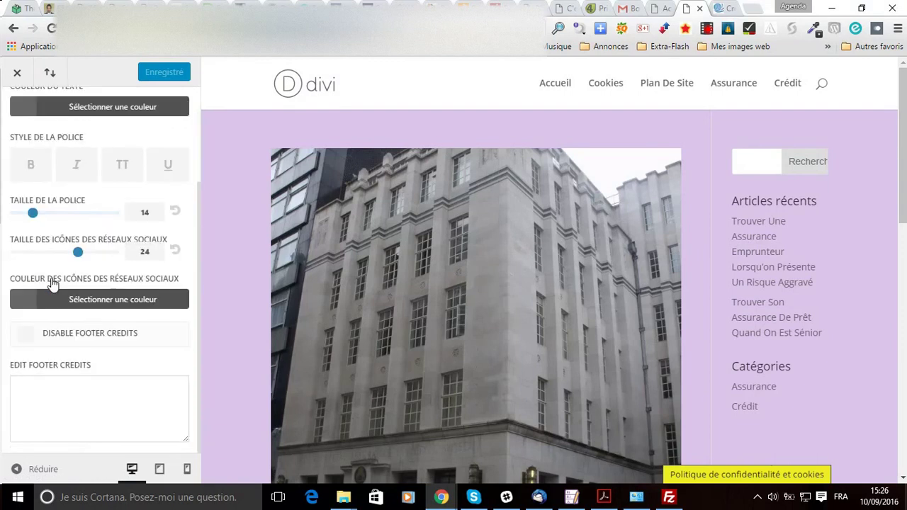
pyautogui.scroll(2, 52, 287)
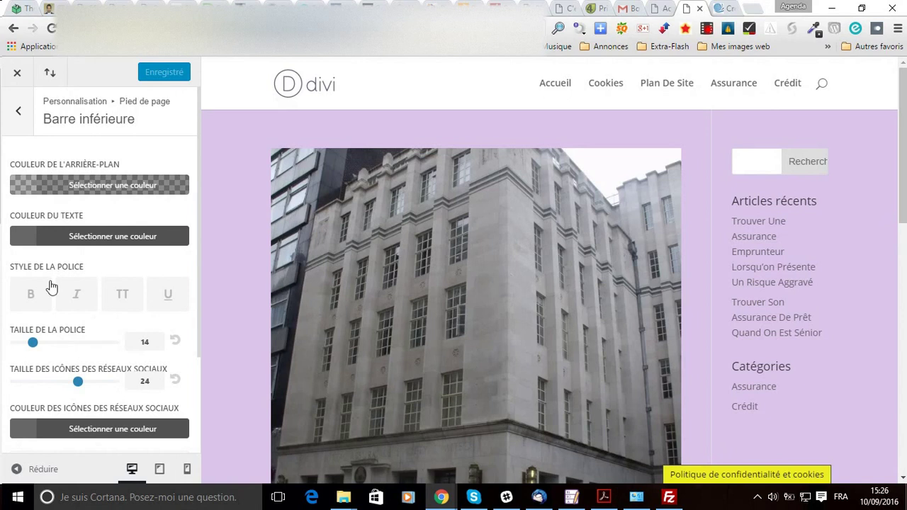
pyautogui.scroll(-2, 106, 307)
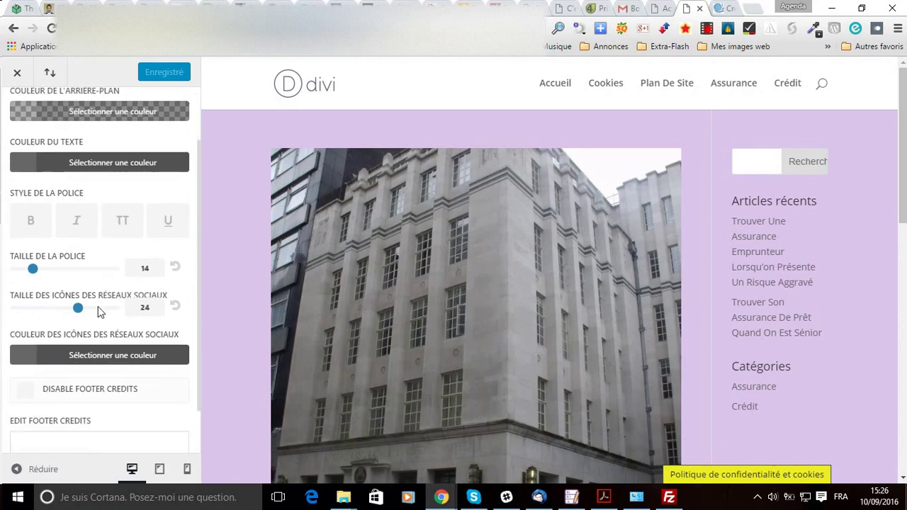
pyautogui.scroll(-1, 451, 306)
pyautogui.scroll(-15, 451, 306)
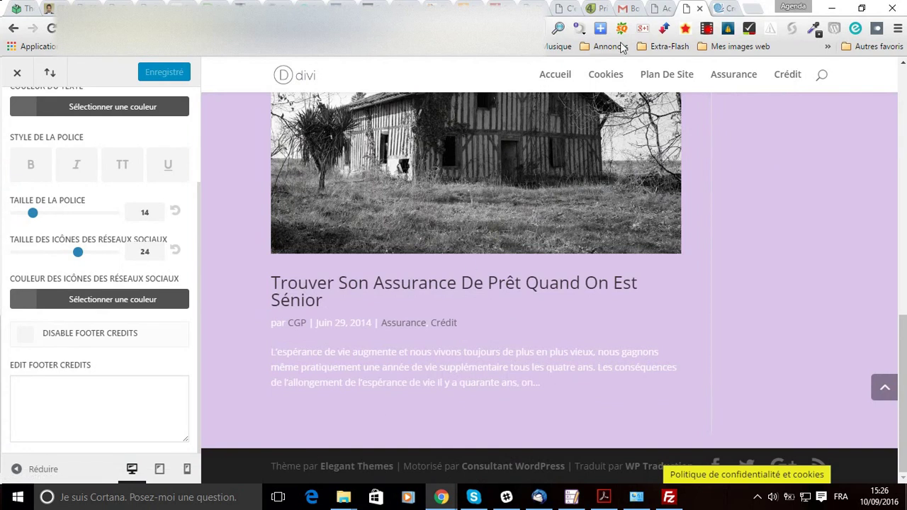
pyautogui.click(651, 7)
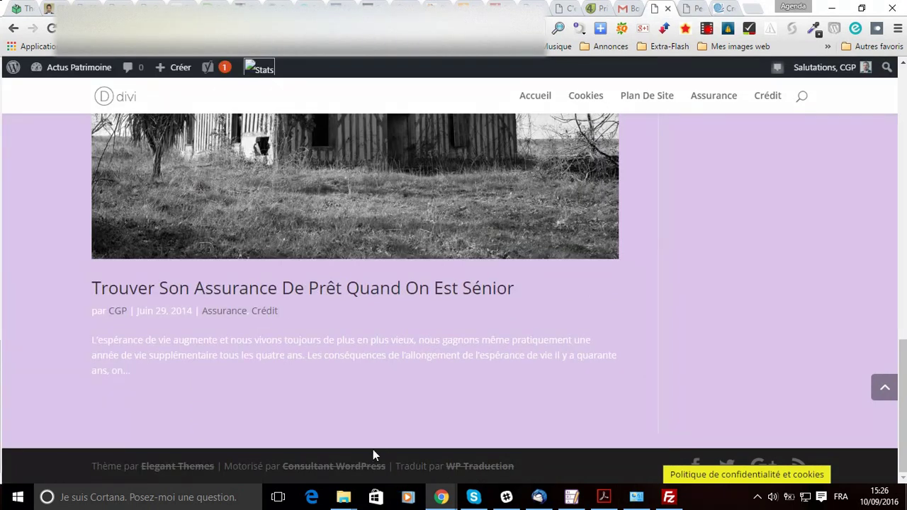
pyautogui.click(686, 8)
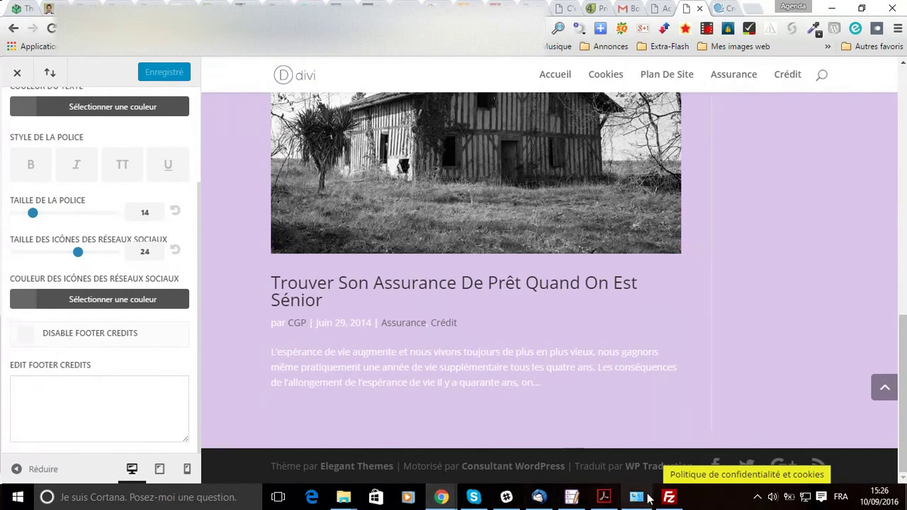
# - Enter "Je modifie mon pied de page" as the custom footer credits text
pyautogui.click(46, 406)
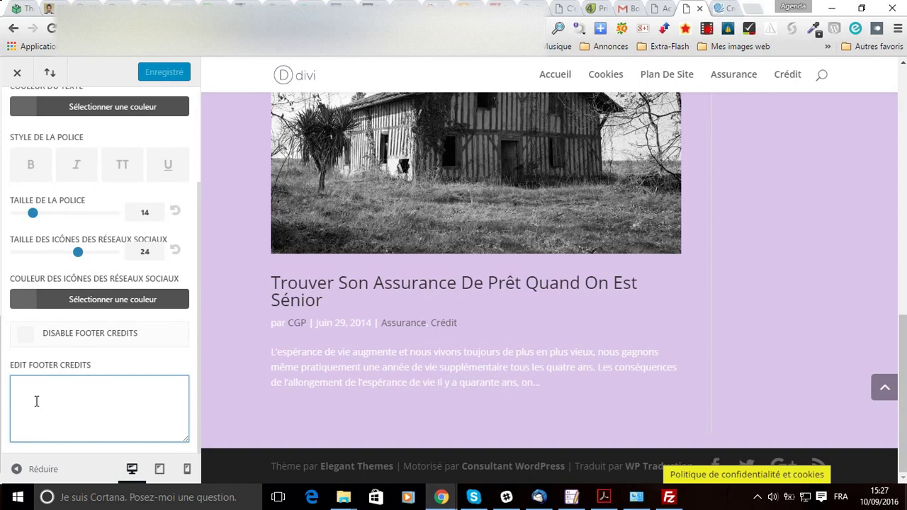
pyautogui.write('Je ')
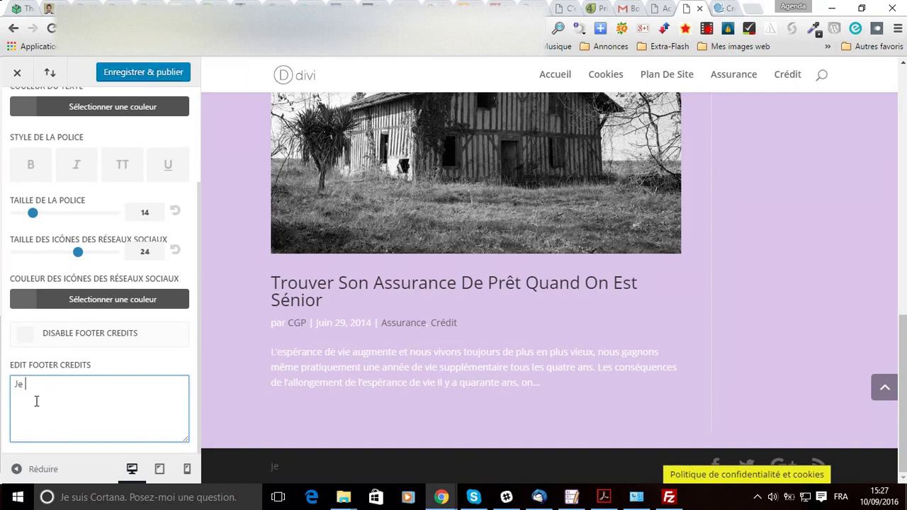
pyautogui.write('modifie mon pied ')
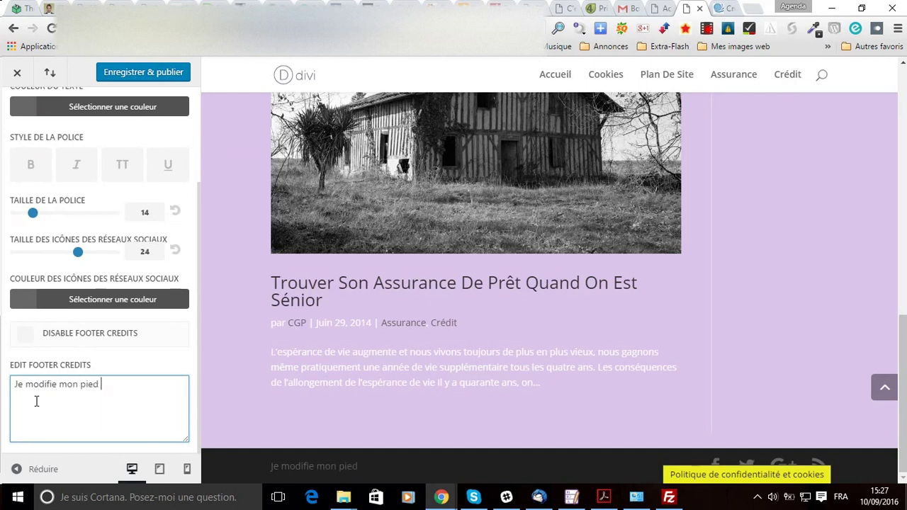
pyautogui.write('de pahe')
pyautogui.press('BackSpace')
pyautogui.press('BackSpace')
pyautogui.write('ge')
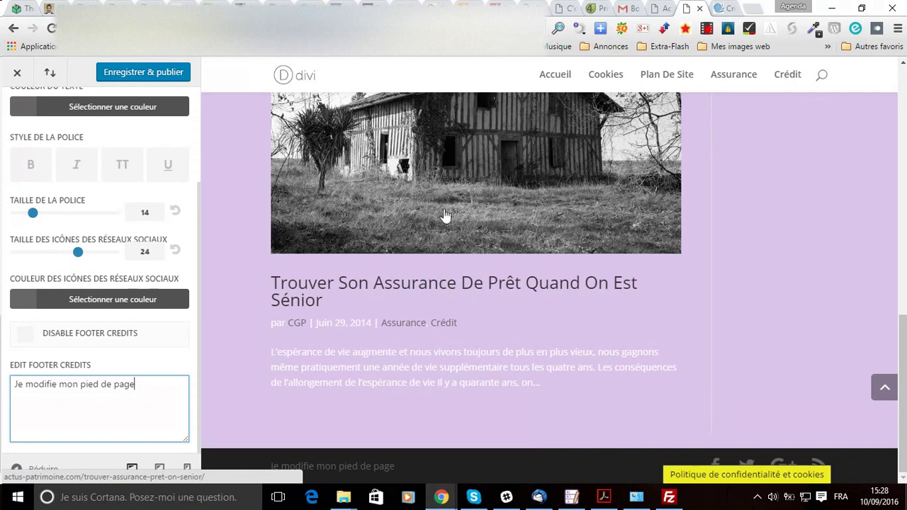
# - Copy the address of the live article "Trouver Son Assurance De Prêt Quand On Est Sénior" and return to the customizer
pyautogui.click(666, 7)
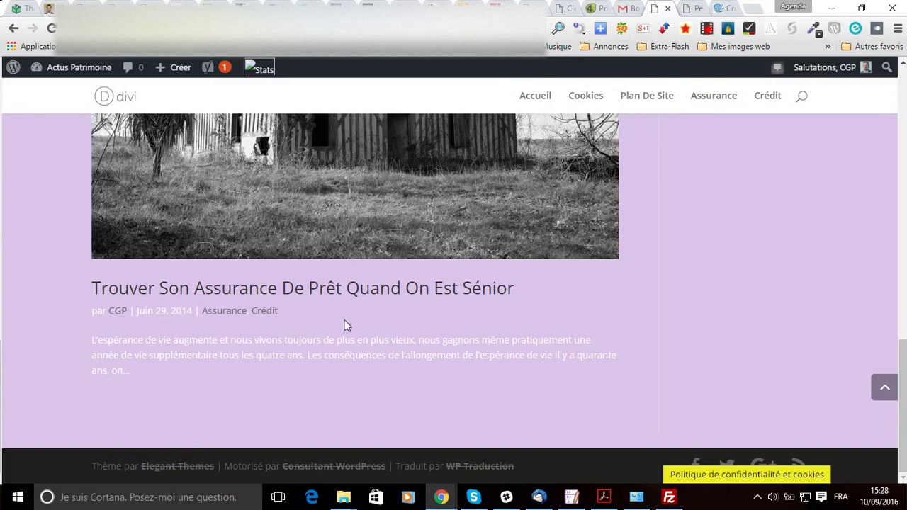
pyautogui.click(325, 289)
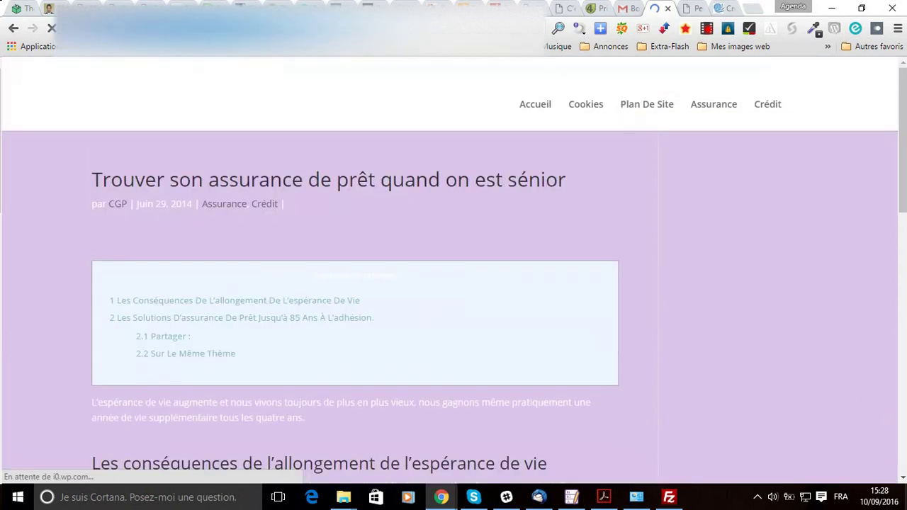
pyautogui.rightClick(234, 51)
pyautogui.click(276, 75)
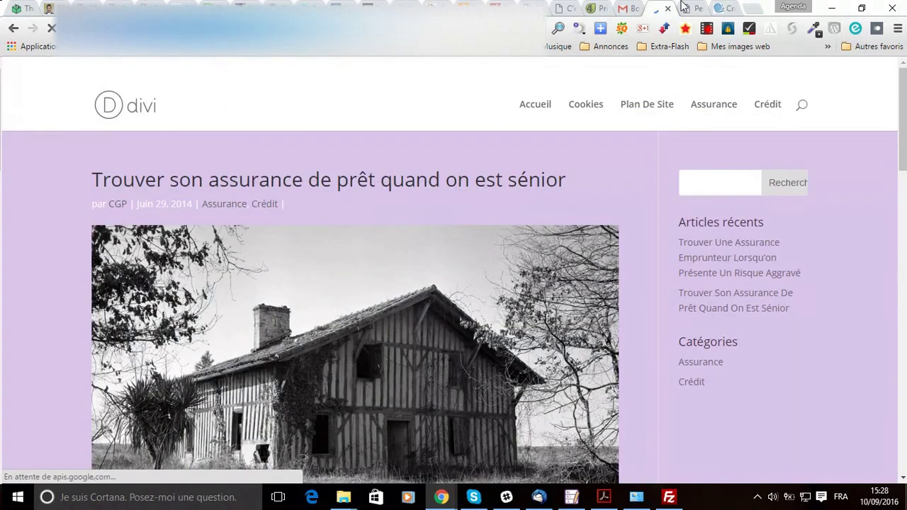
pyautogui.hotkey('ctrl', 't')
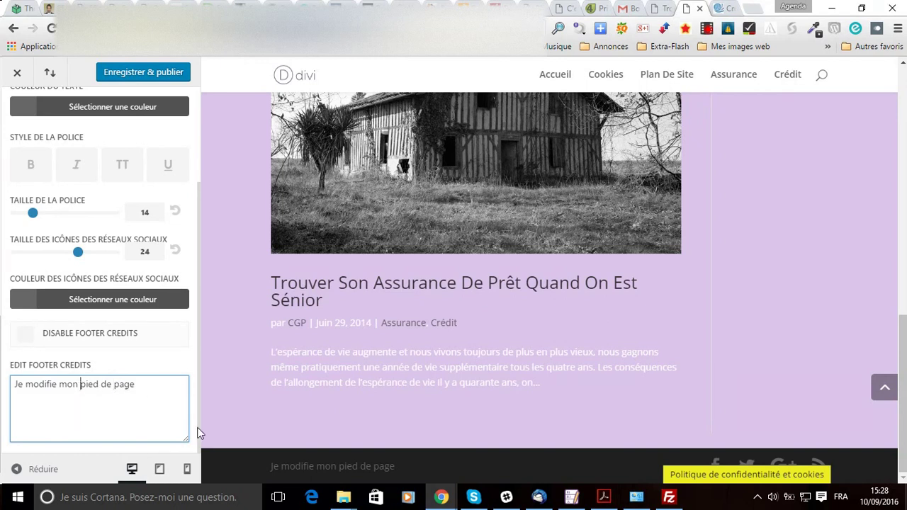
pyautogui.write('<a ')
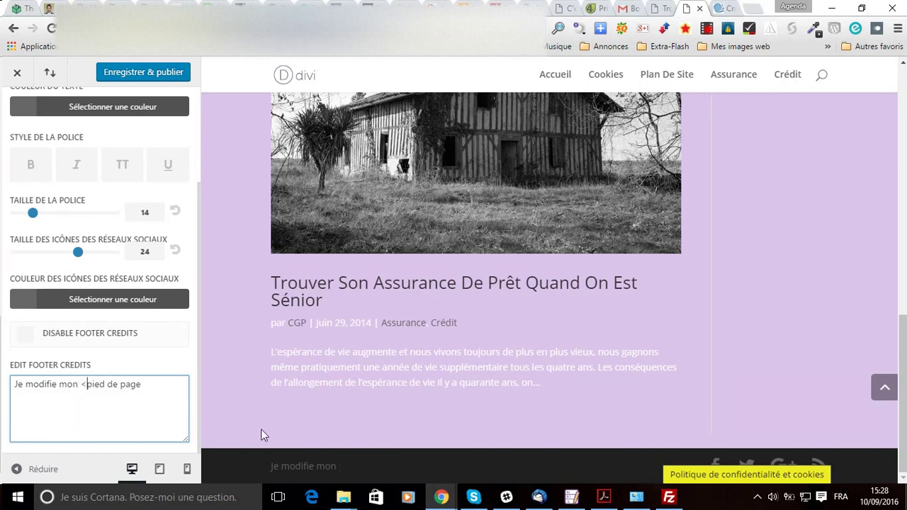
pyautogui.write('href="')
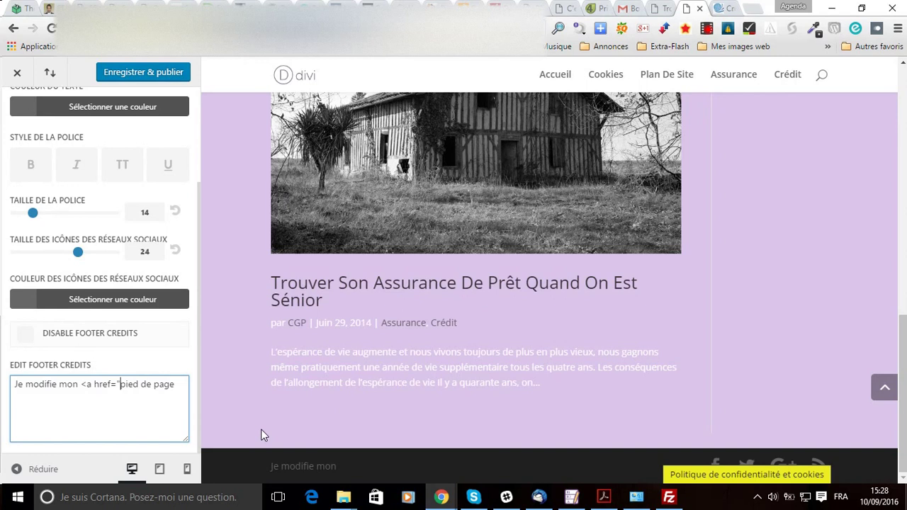
pyautogui.write('http://actus-patrimoine.com/trouver-assurance-pret-on-senior/')
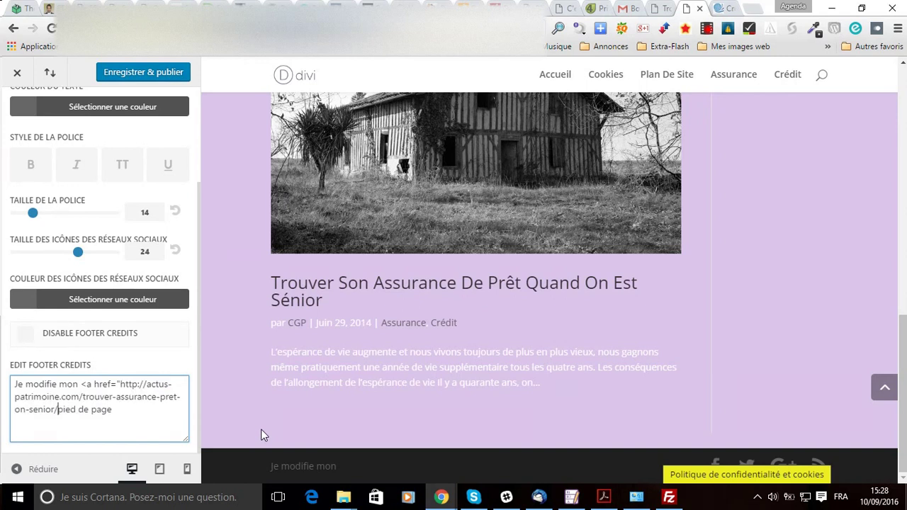
pyautogui.write('">')
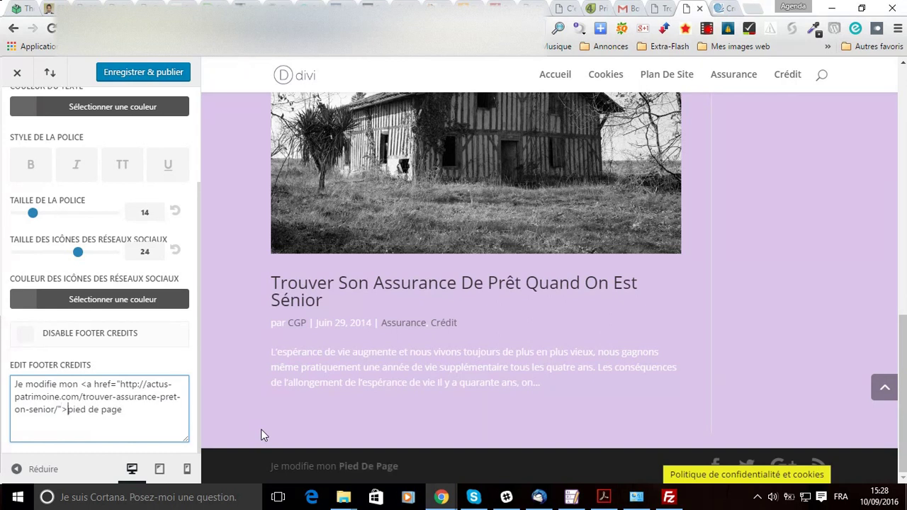
pyautogui.click(143, 410)
pyautogui.write('</a>')
# - Add the attribute title="Mon pied de page" to the link in the footer credits
pyautogui.click(63, 411)
pyautogui.write('tit')
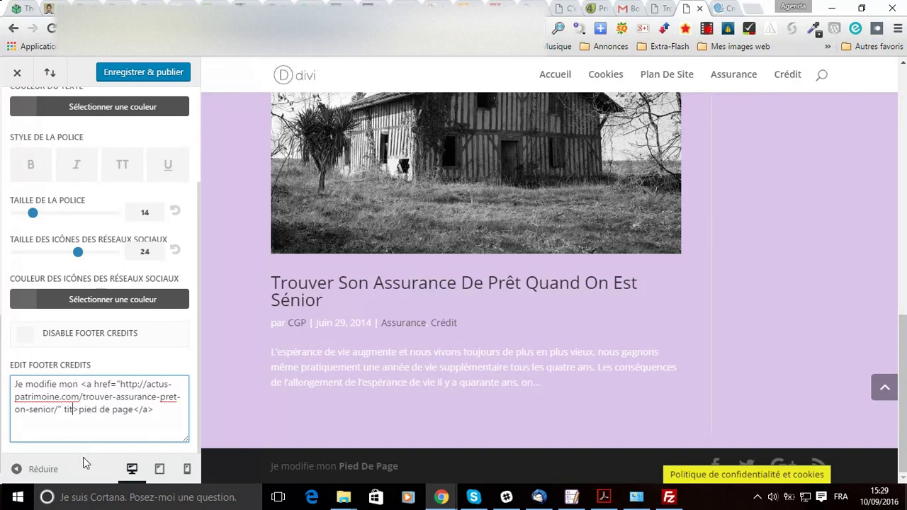
pyautogui.write('le="')
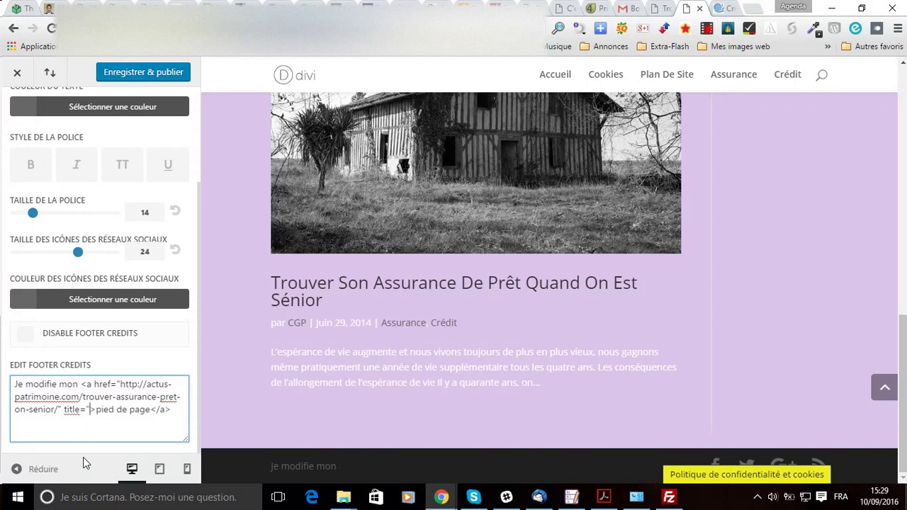
pyautogui.write('Mon pie')
pyautogui.write('d de page')
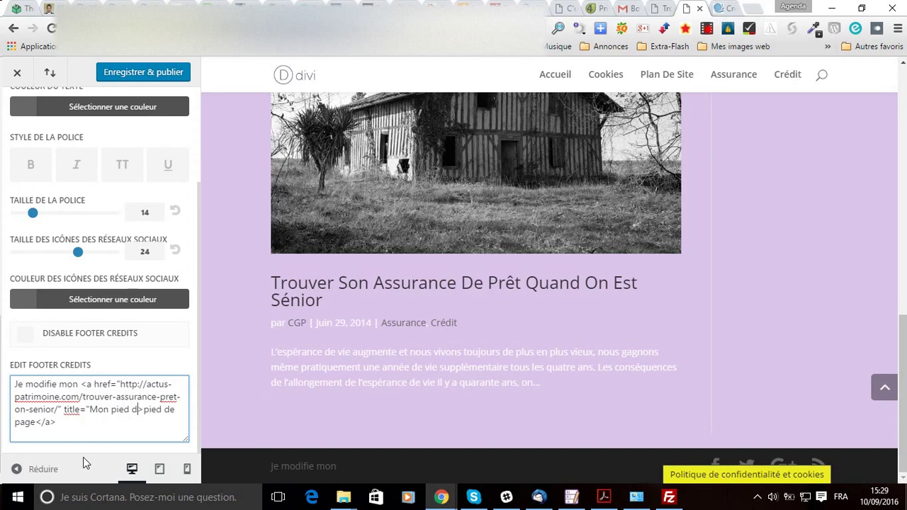
pyautogui.write('"')
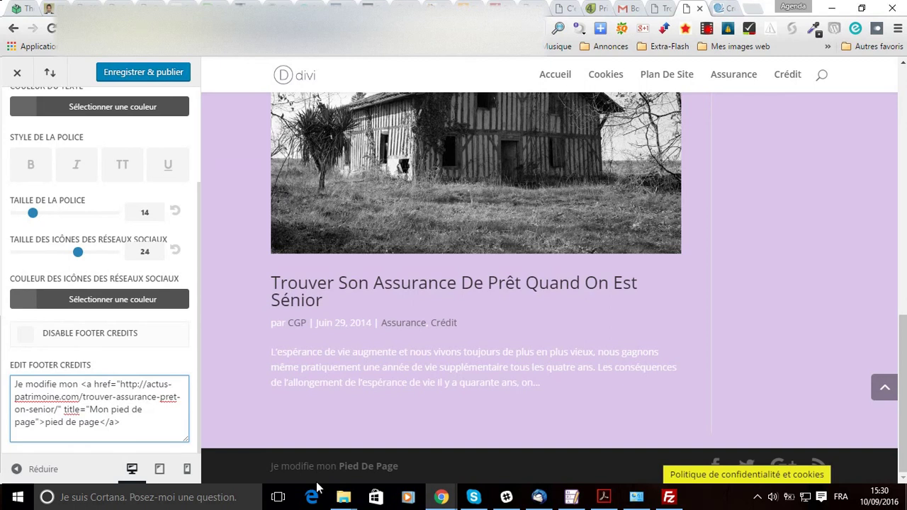
# - Add the attribute rel="nofollow" to the footer credits link, after its title
pyautogui.write('rel=')
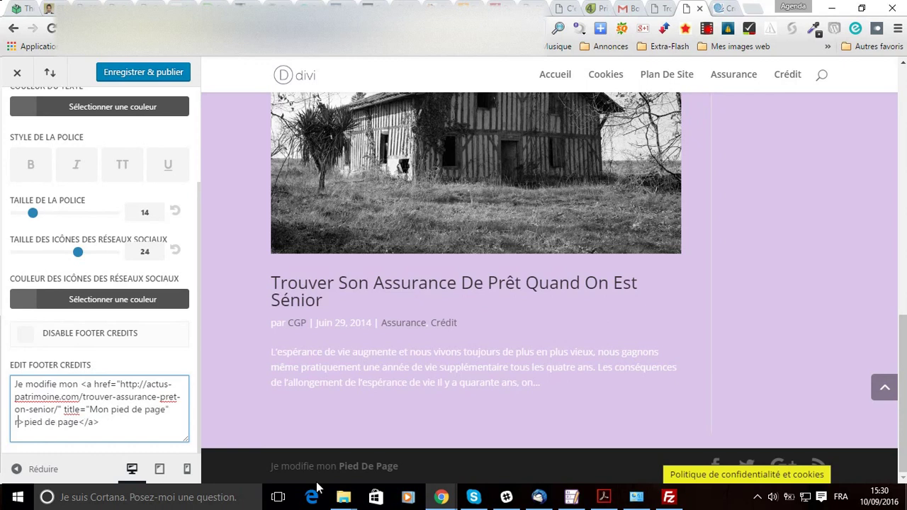
pyautogui.write('"')
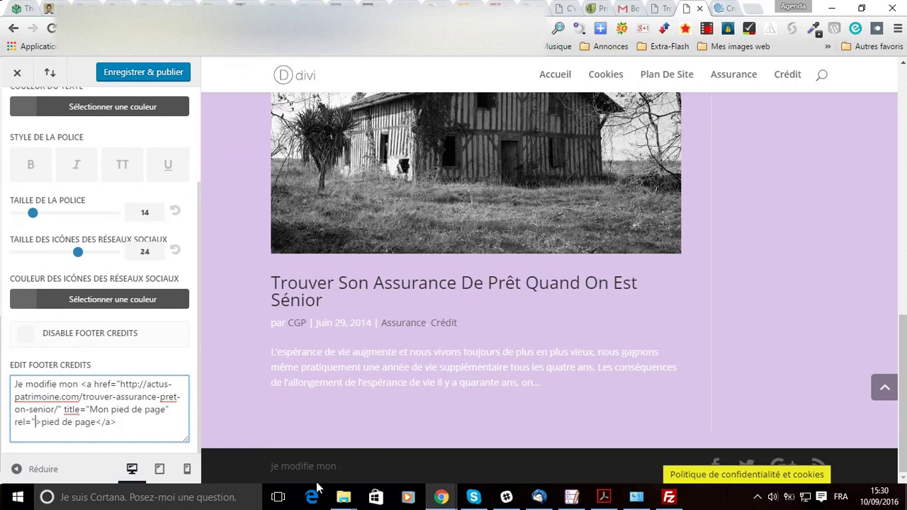
pyautogui.write('nofollow"')
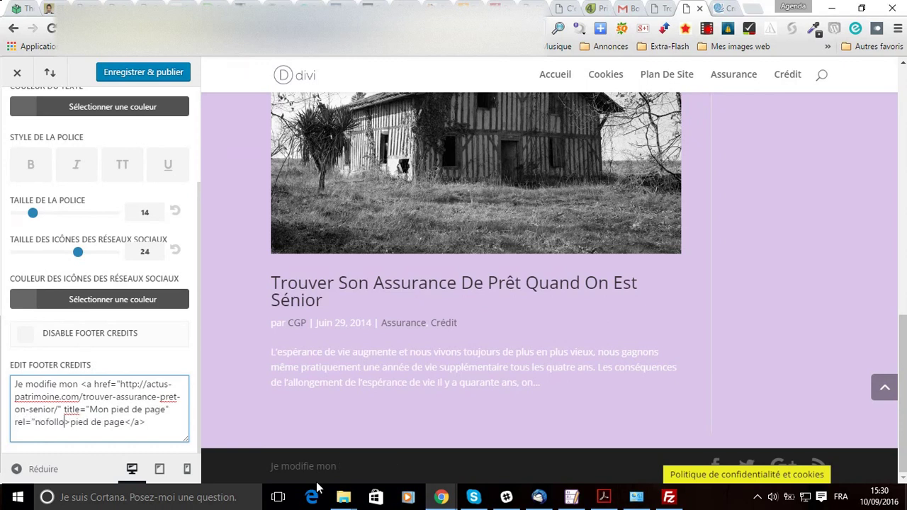